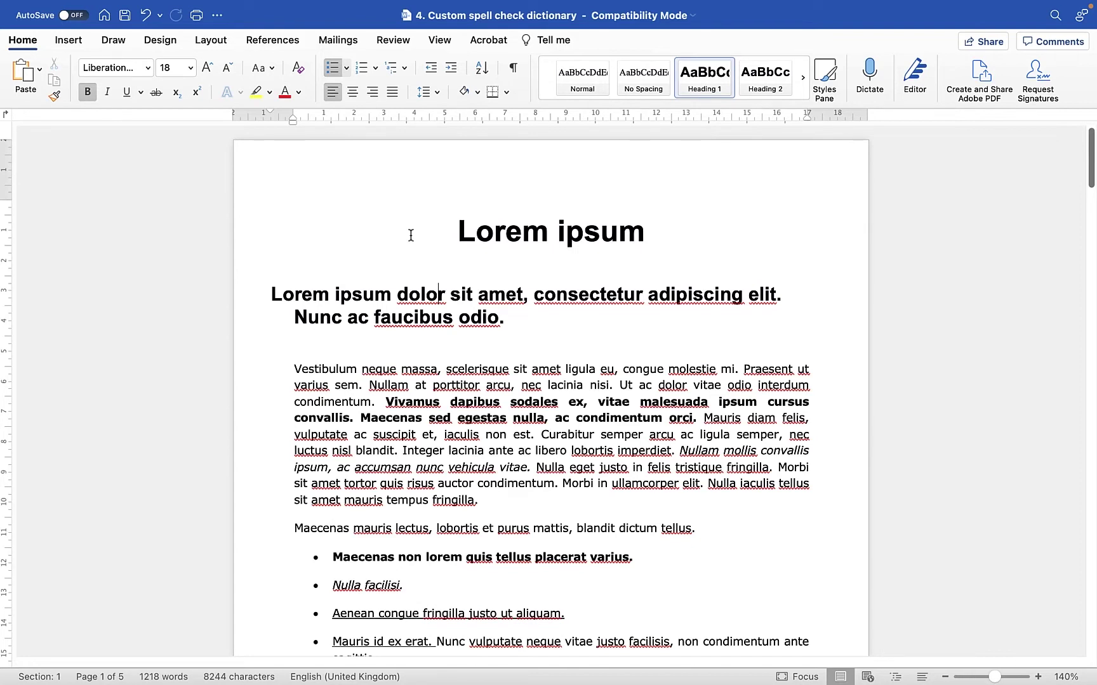
- Add scelerisque, amet and molestie to the dictionary from each word's right-click menu
right_click(473, 373)
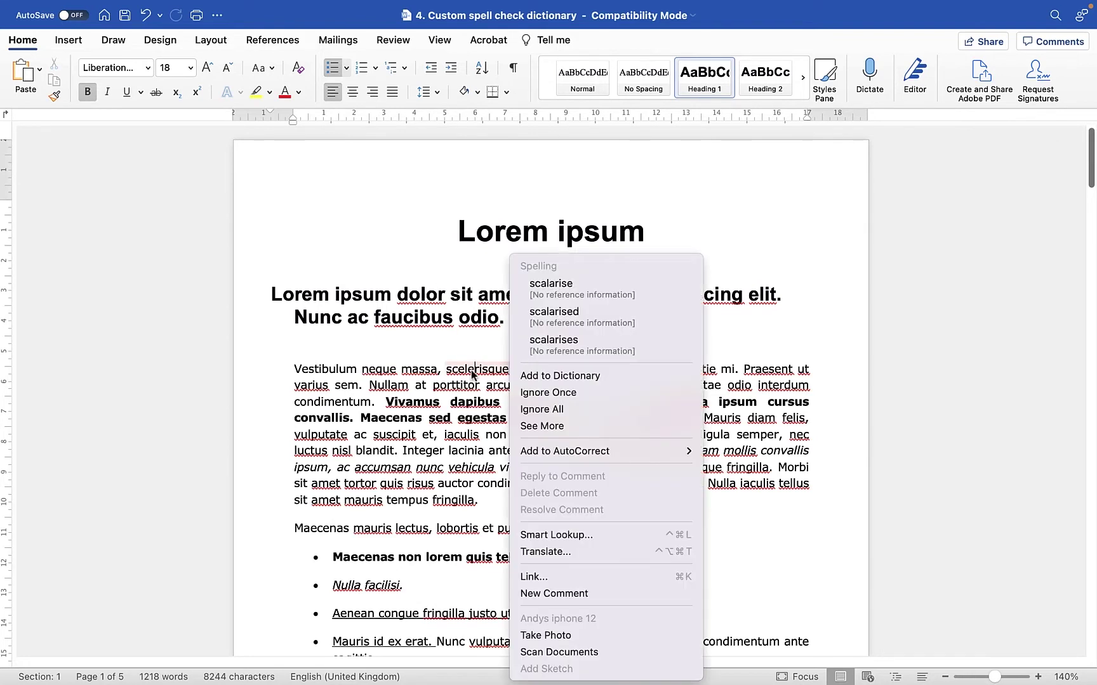
left_click(573, 378)
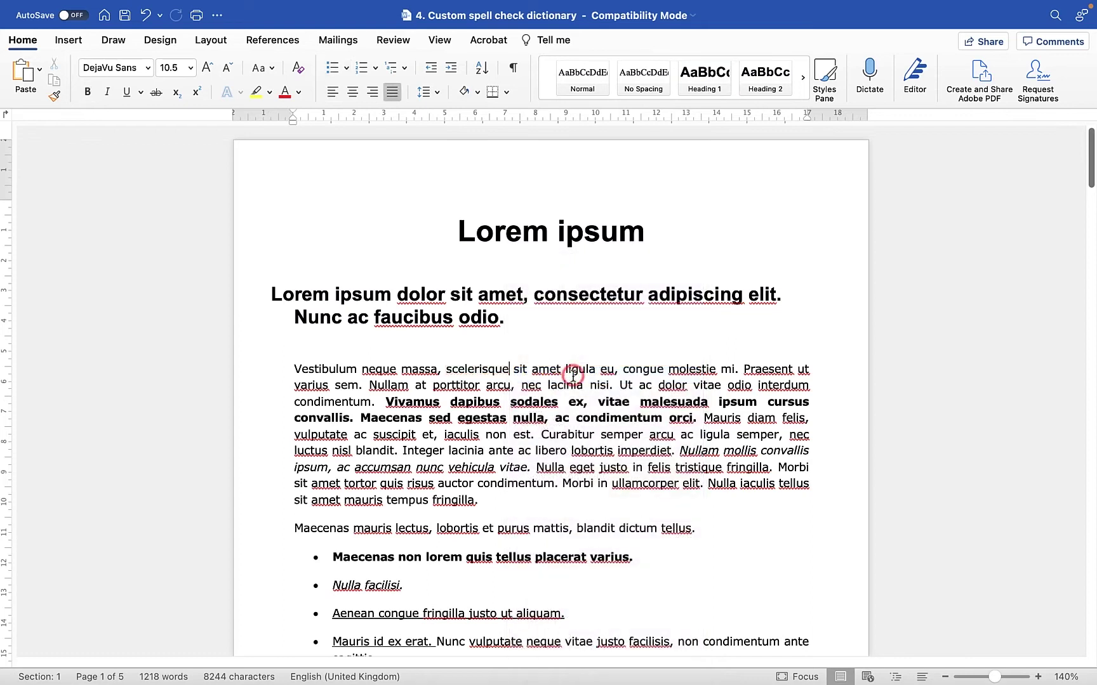
right_click(544, 371)
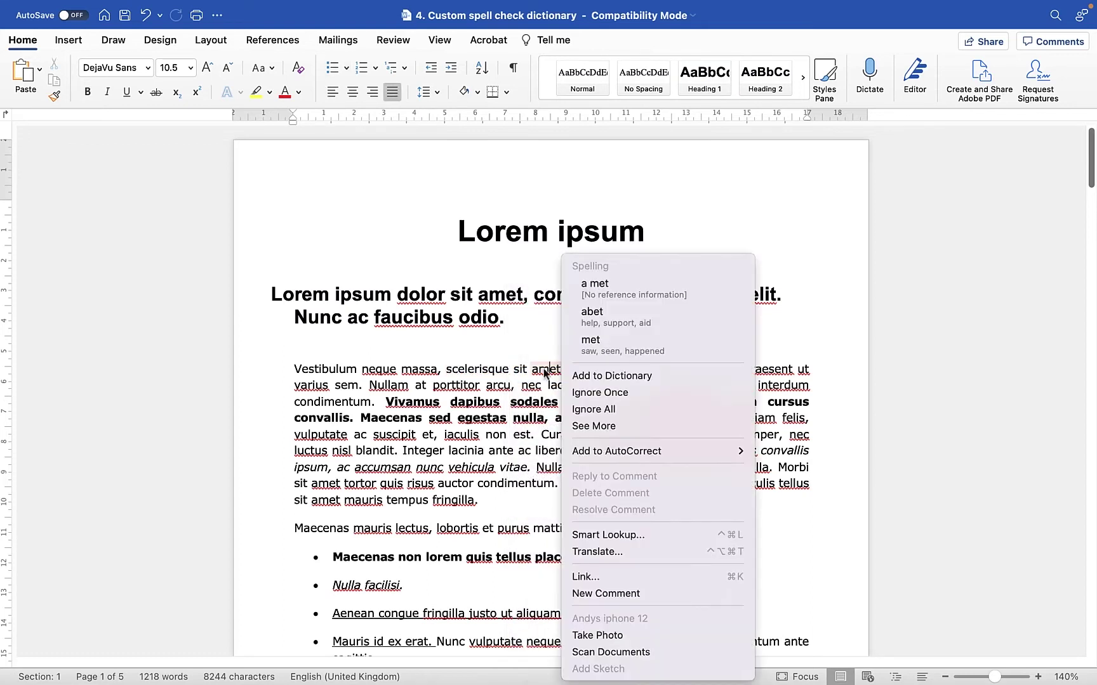
left_click(592, 377)
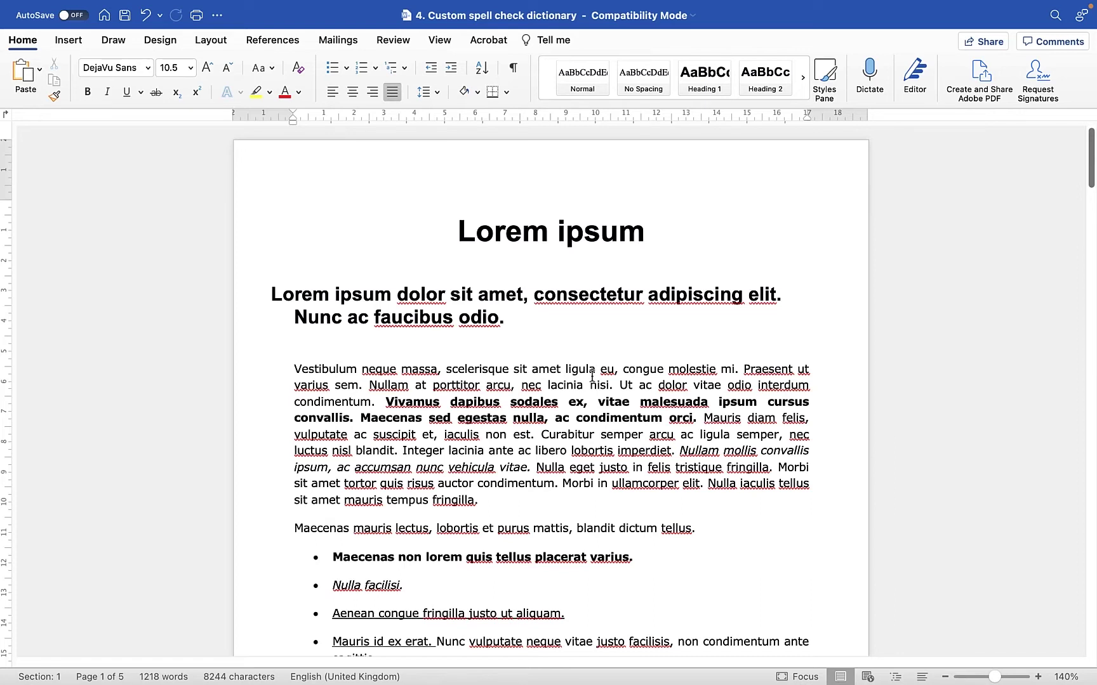
right_click(691, 372)
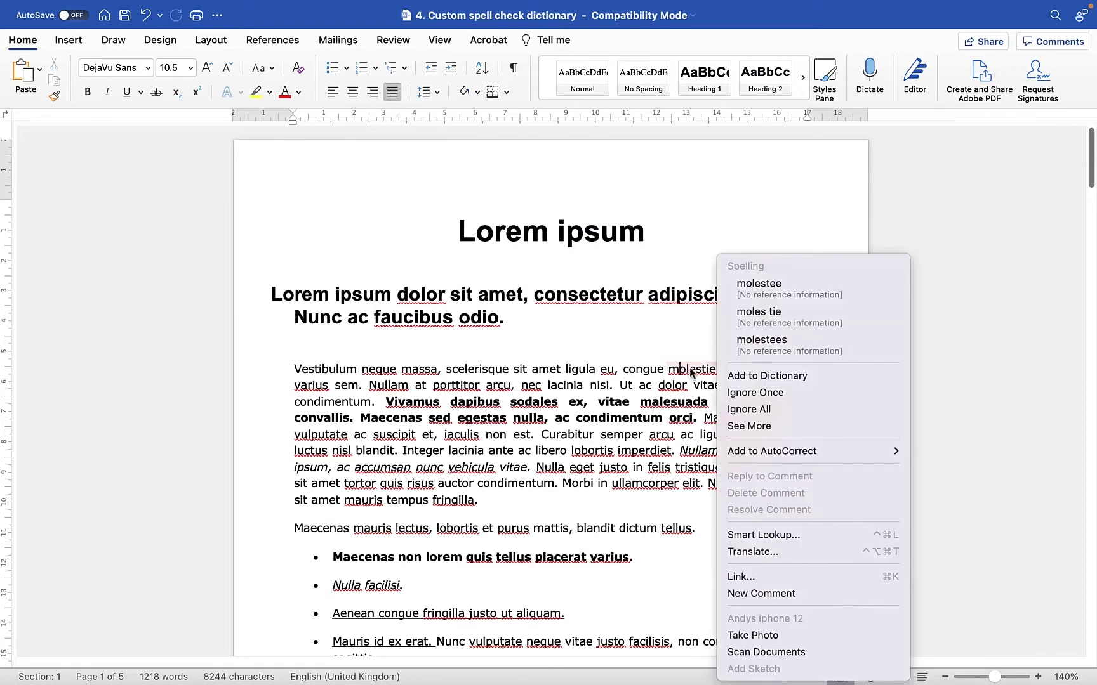
left_click(735, 376)
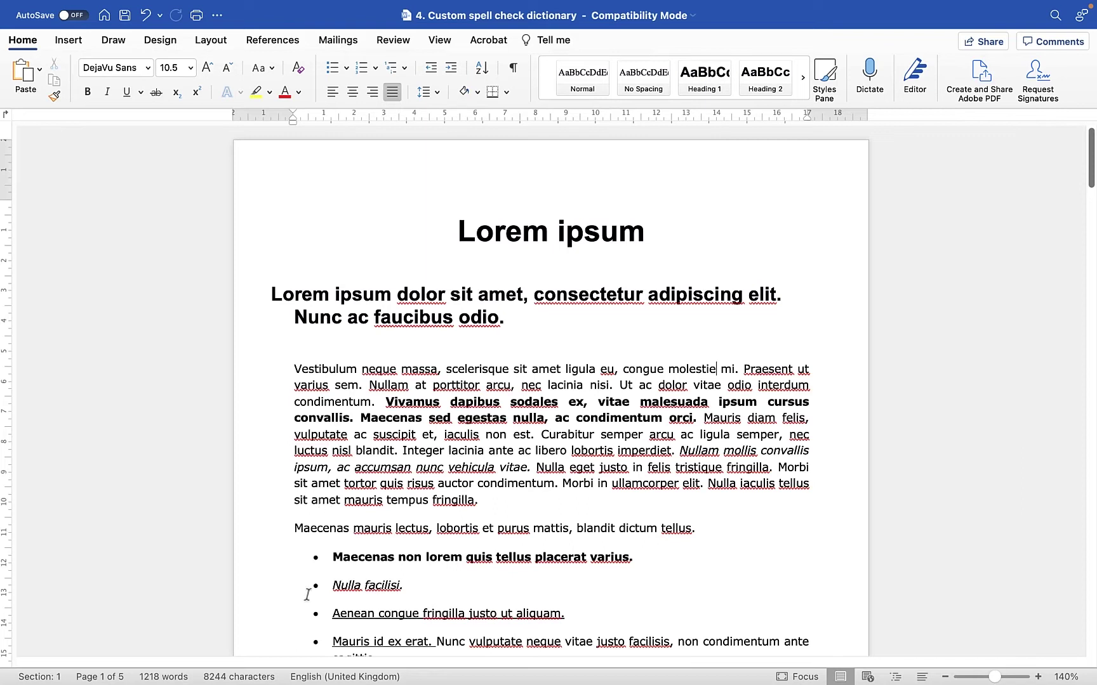
- Open Word's Spelling & Grammar preferences and keep Custom Dictionary as the custom dictionary
mouse_move(127, 3)
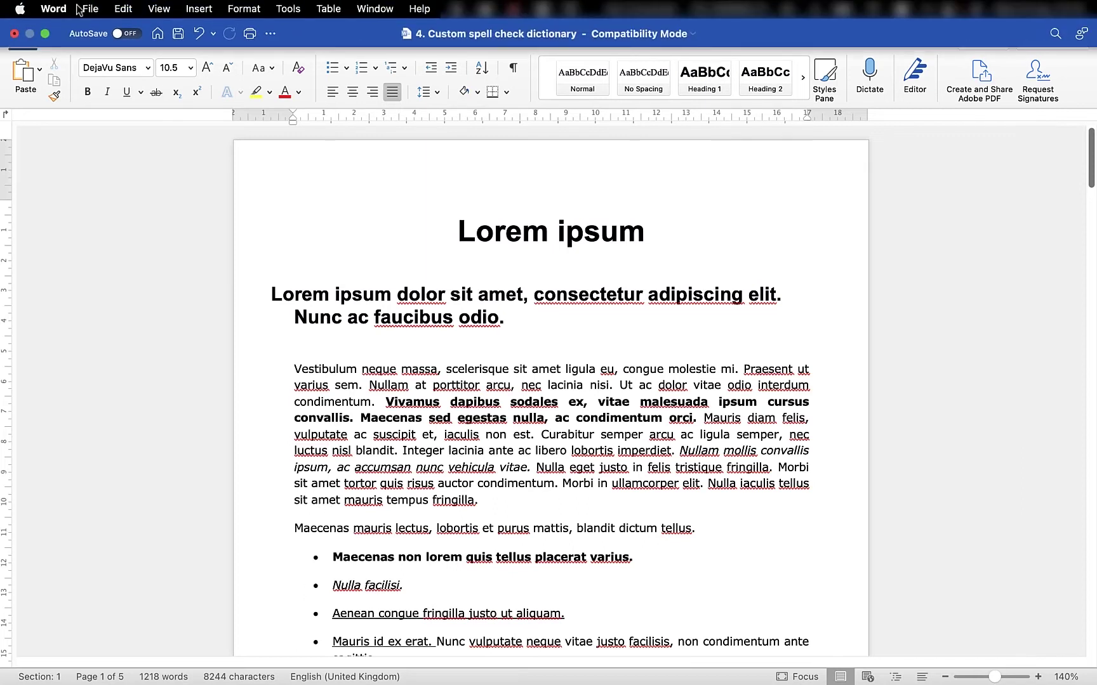
left_click(54, 9)
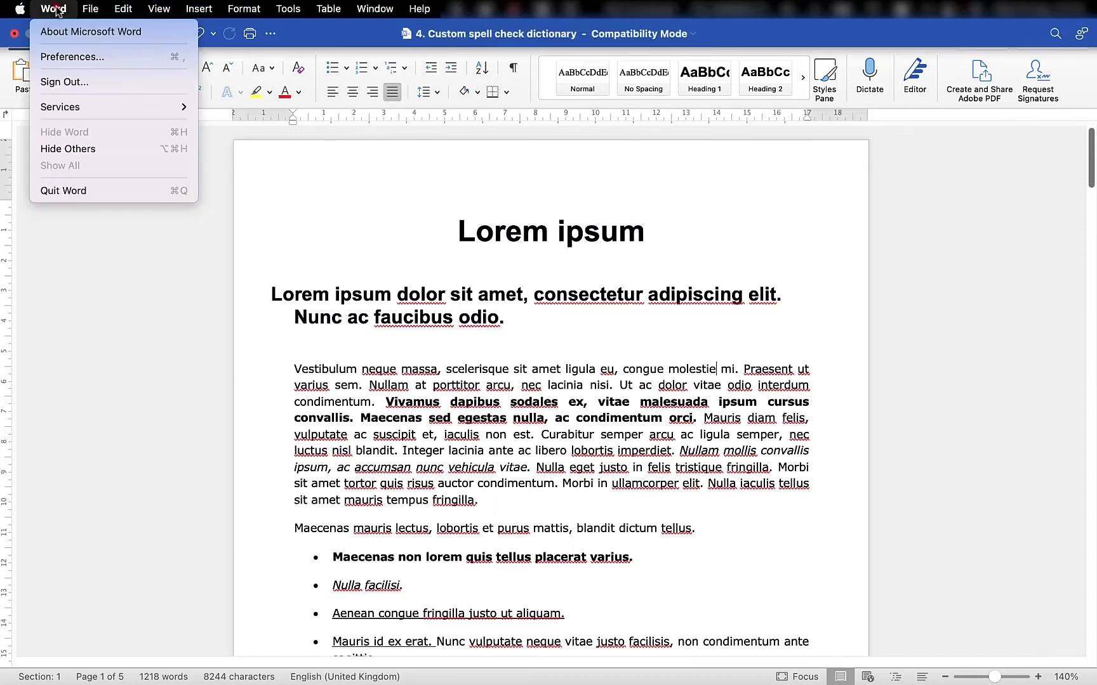
left_click(70, 57)
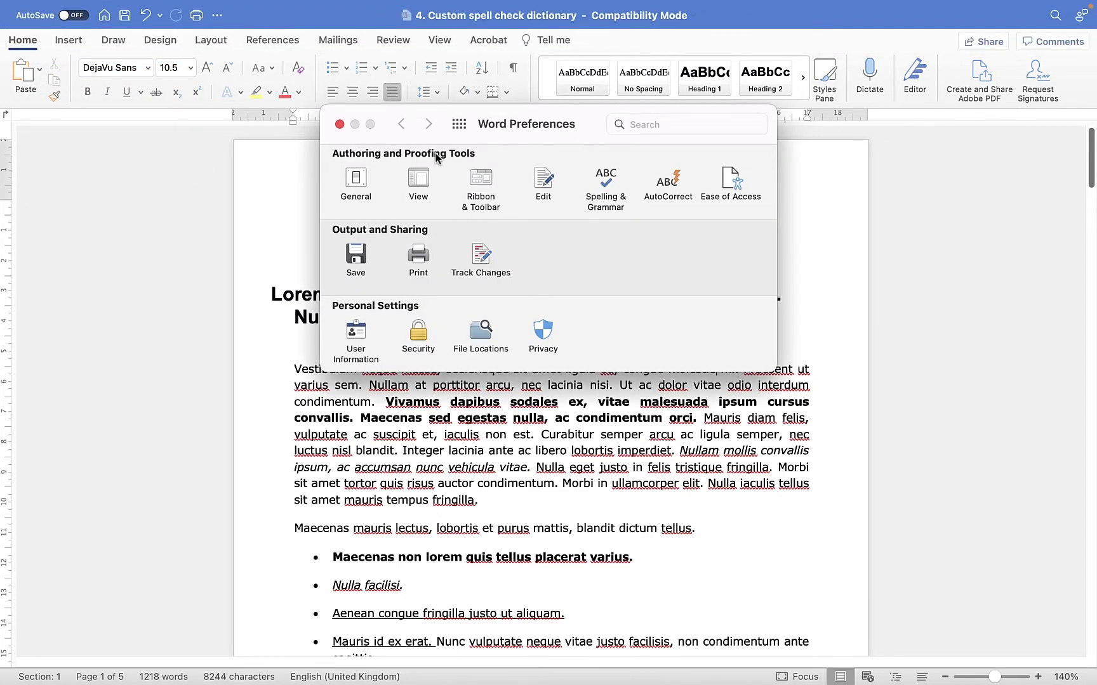
left_click(607, 182)
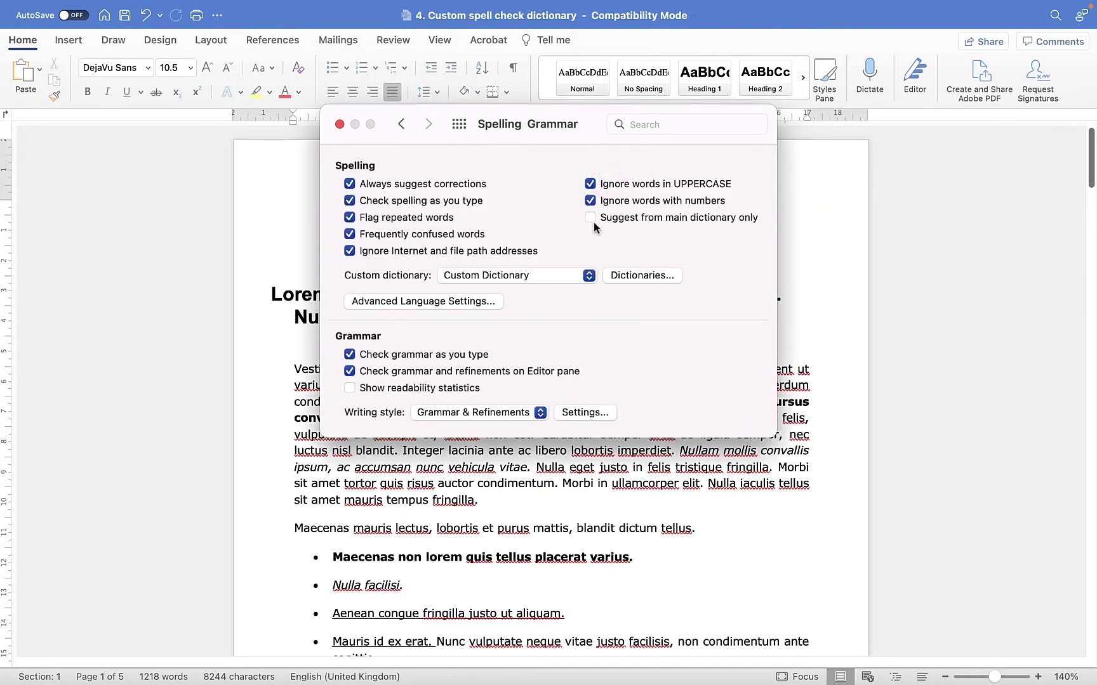
left_click(498, 278)
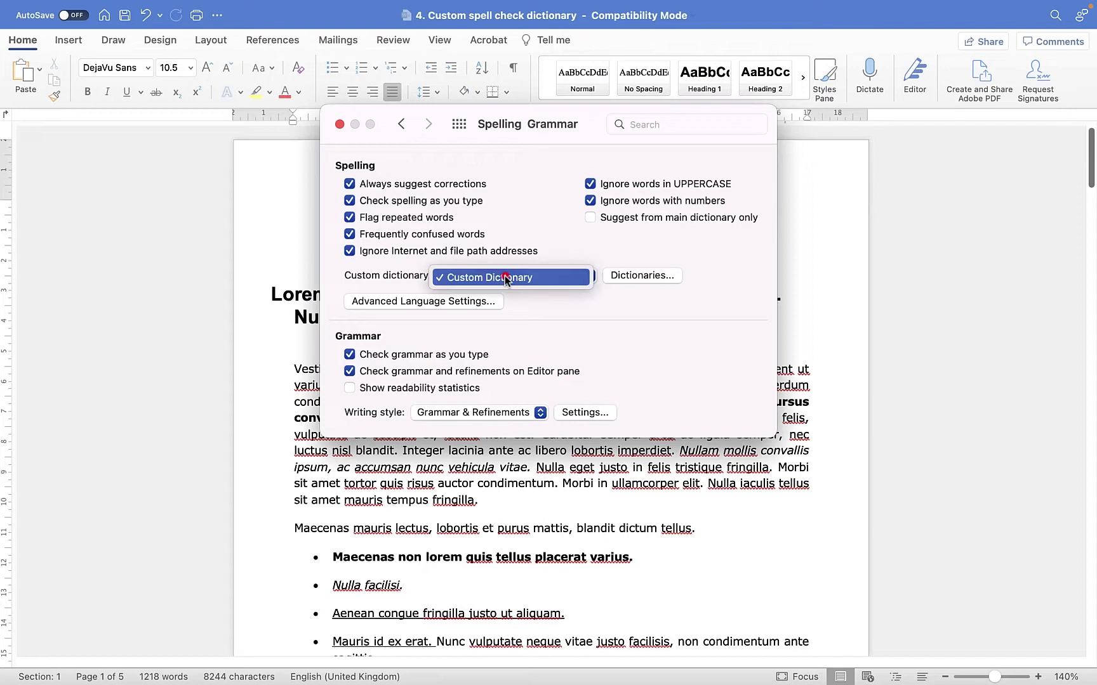
left_click(514, 278)
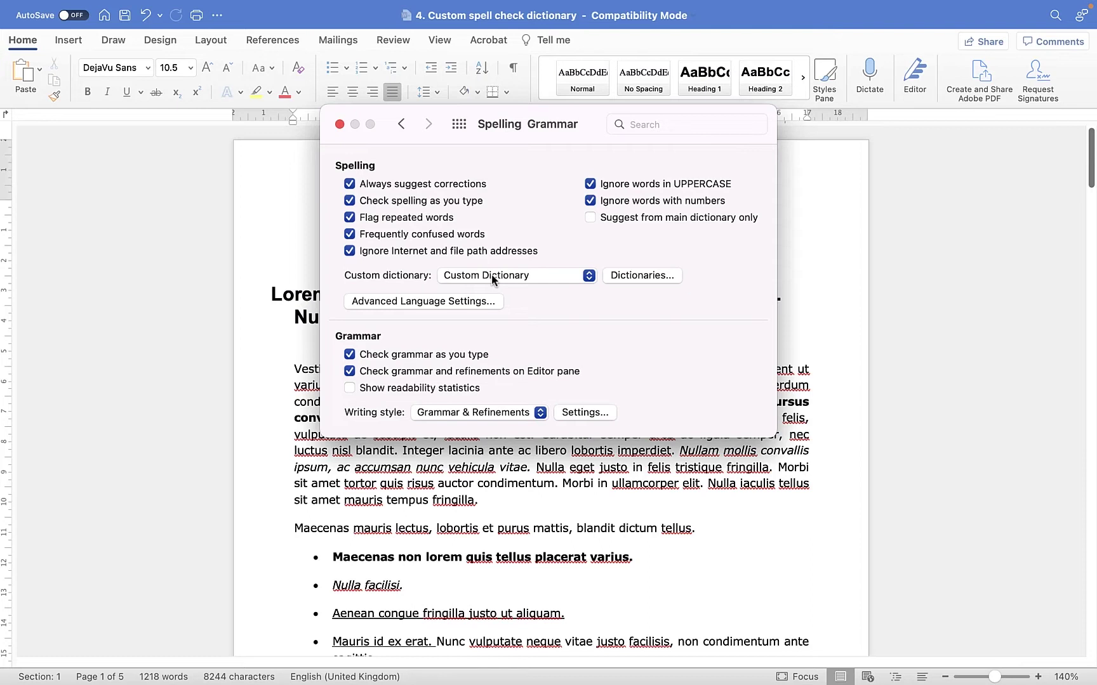
- Open the Custom Dictionary file for editing, accepting spell check being turned off and the encoding
left_click(643, 278)
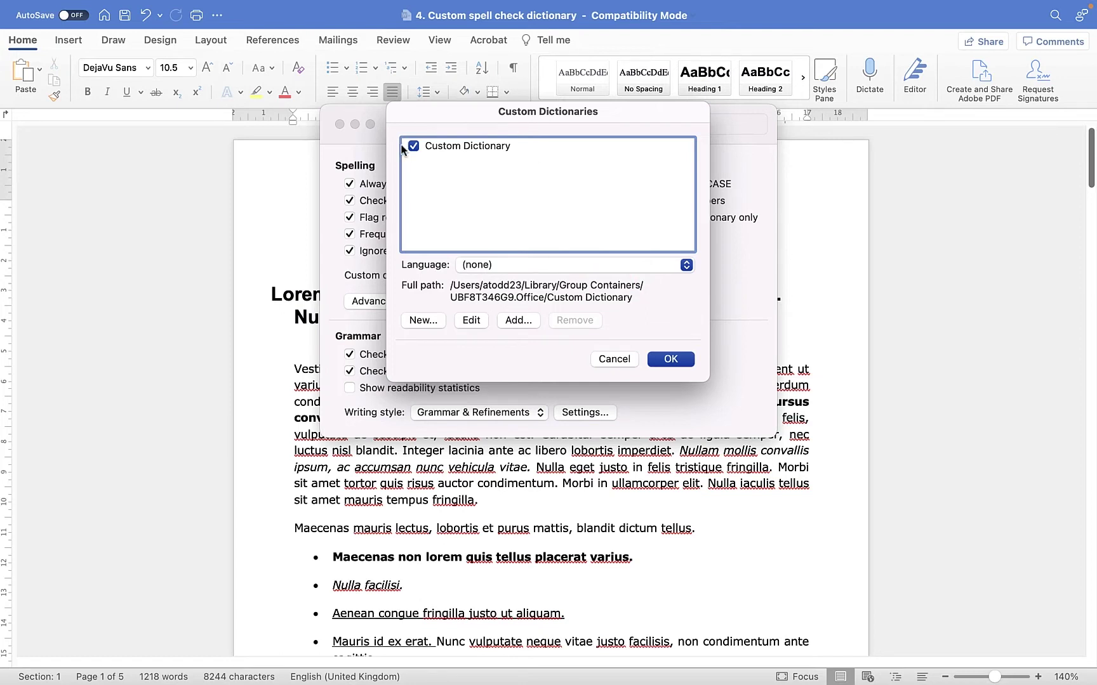
left_click(472, 321)
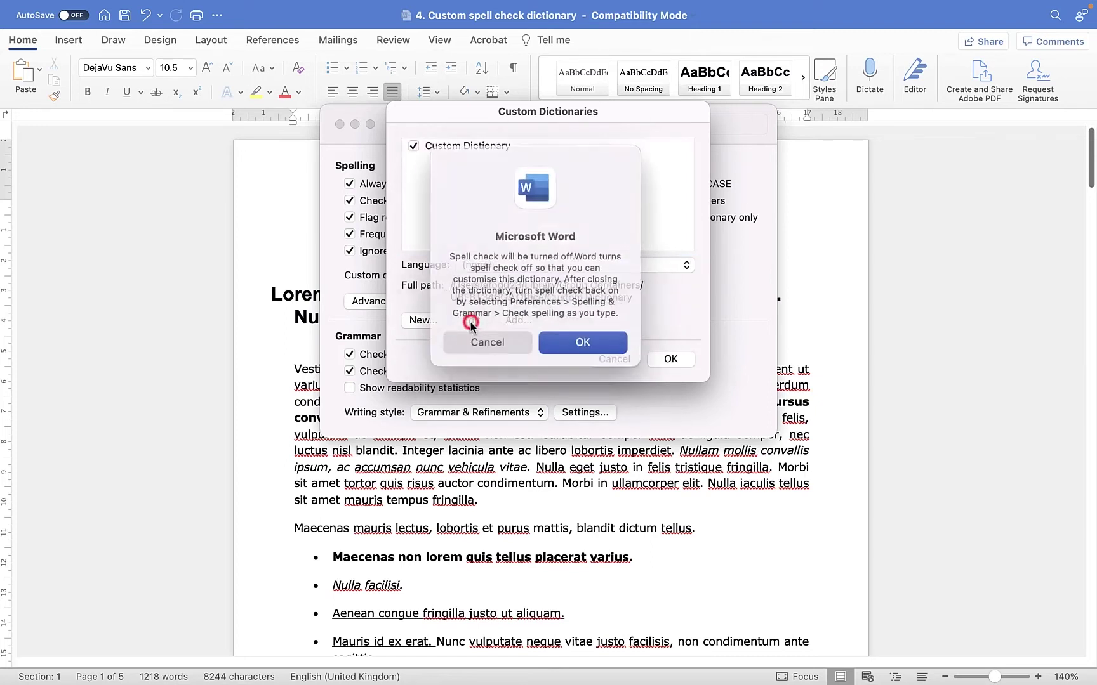
left_click(580, 337)
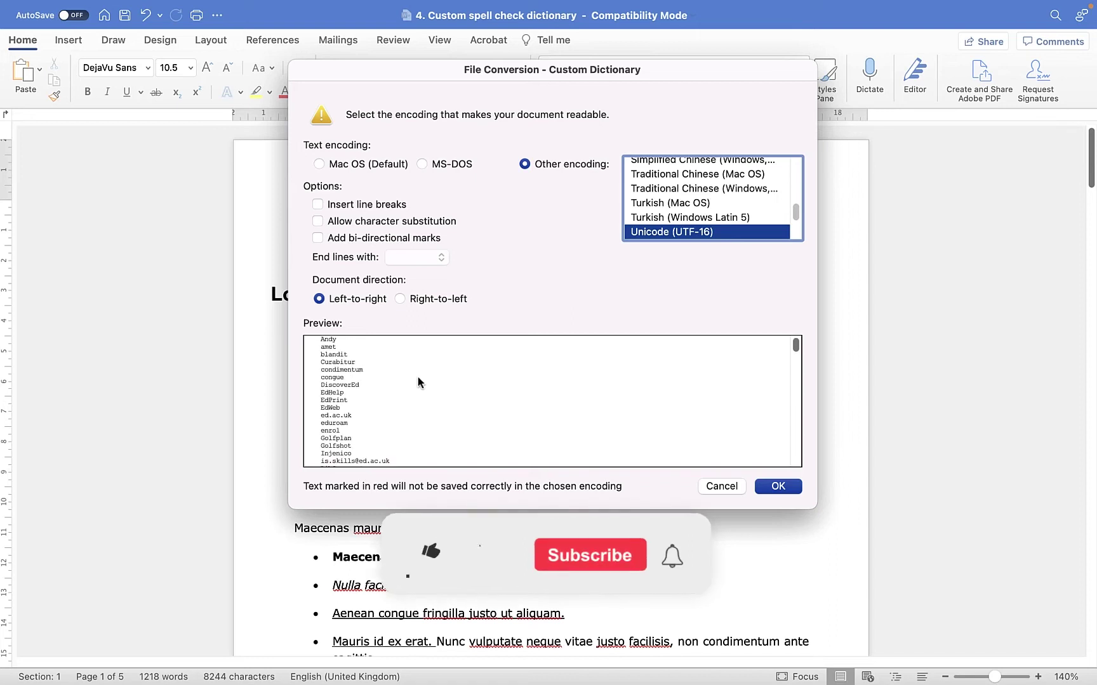
left_click(783, 488)
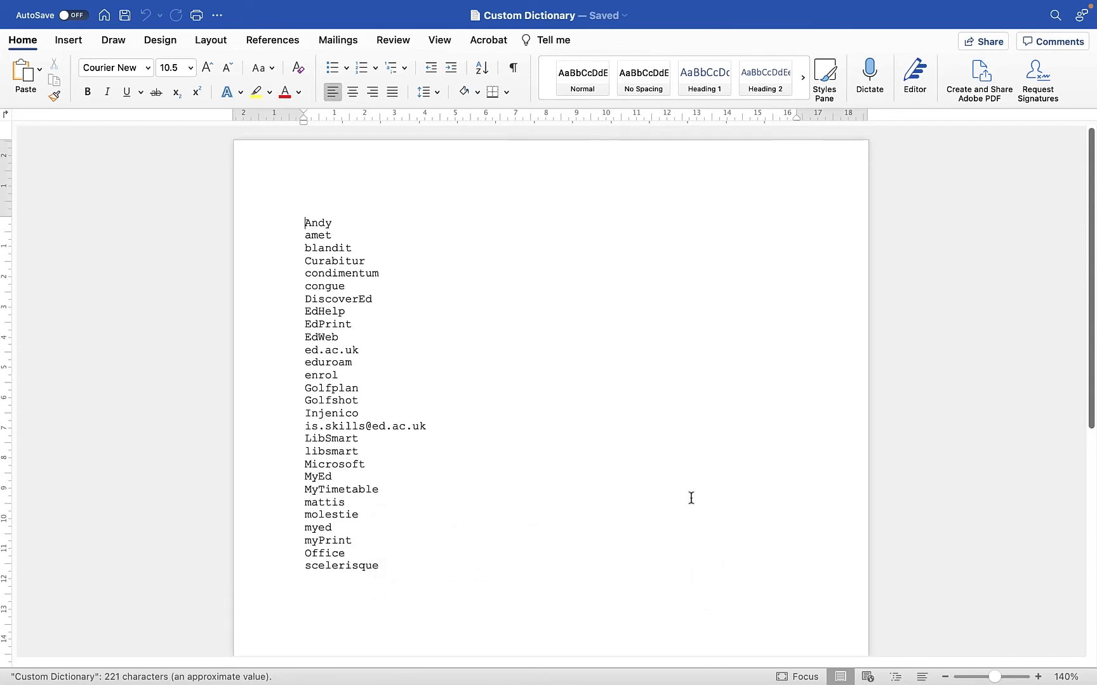
- Append Injenico, capitalised, and a person's first name as two new lines ending the word list
left_click(470, 557)
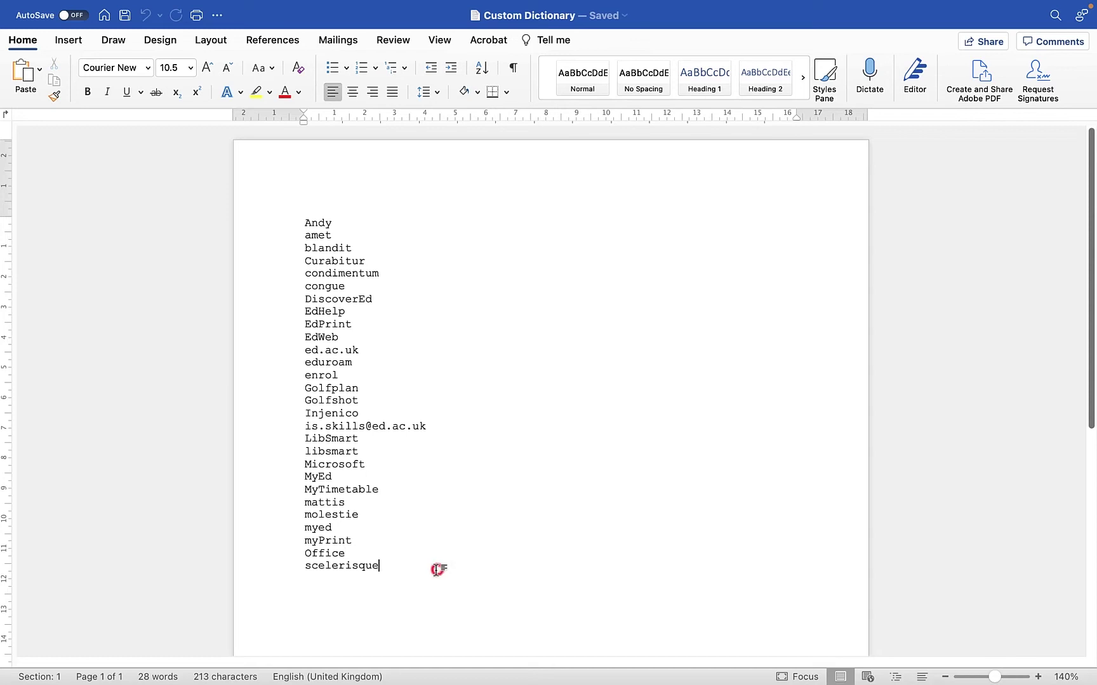
key("Return")
type("injenico")
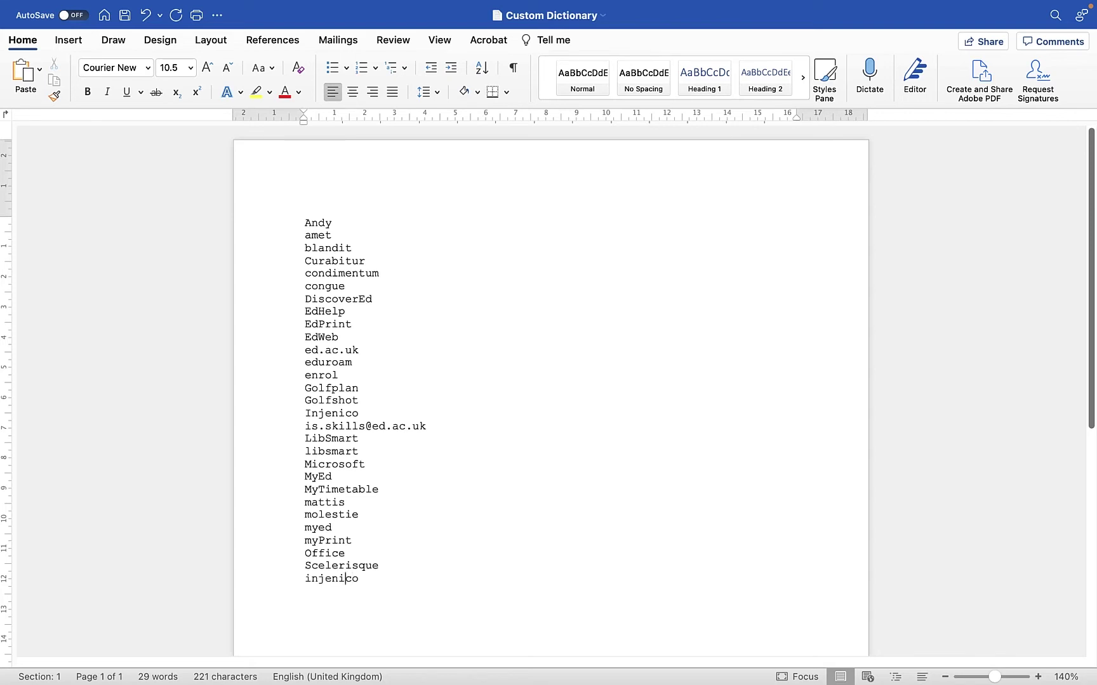
key("Left")
key("Left")
key("Left")
key("Left")
key("Left")
key("BackSpace")
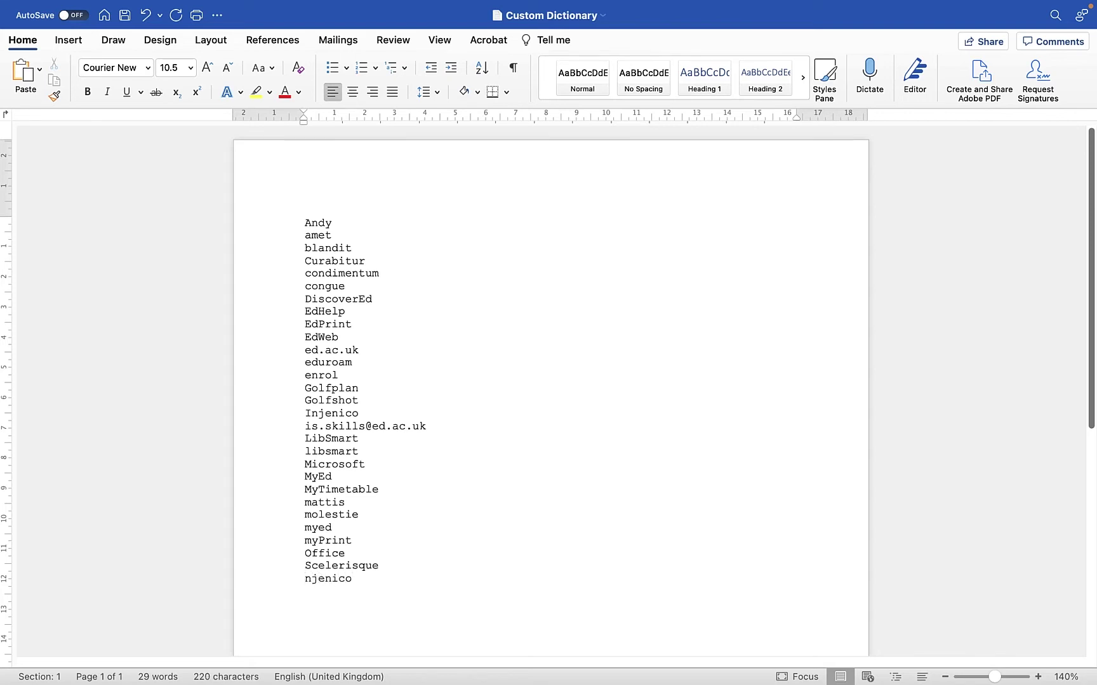
type("I")
key("Right")
key("Right")
key("Right")
key("Right")
key("Right")
key("Right")
key("Right")
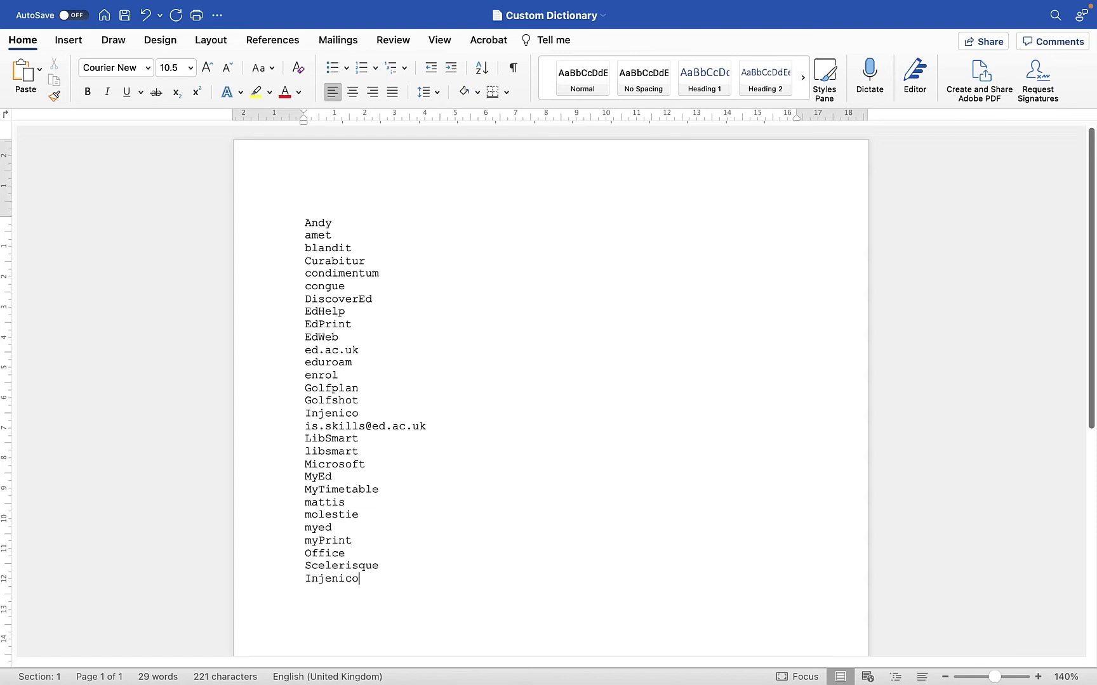
key("Return")
type("Hetty")
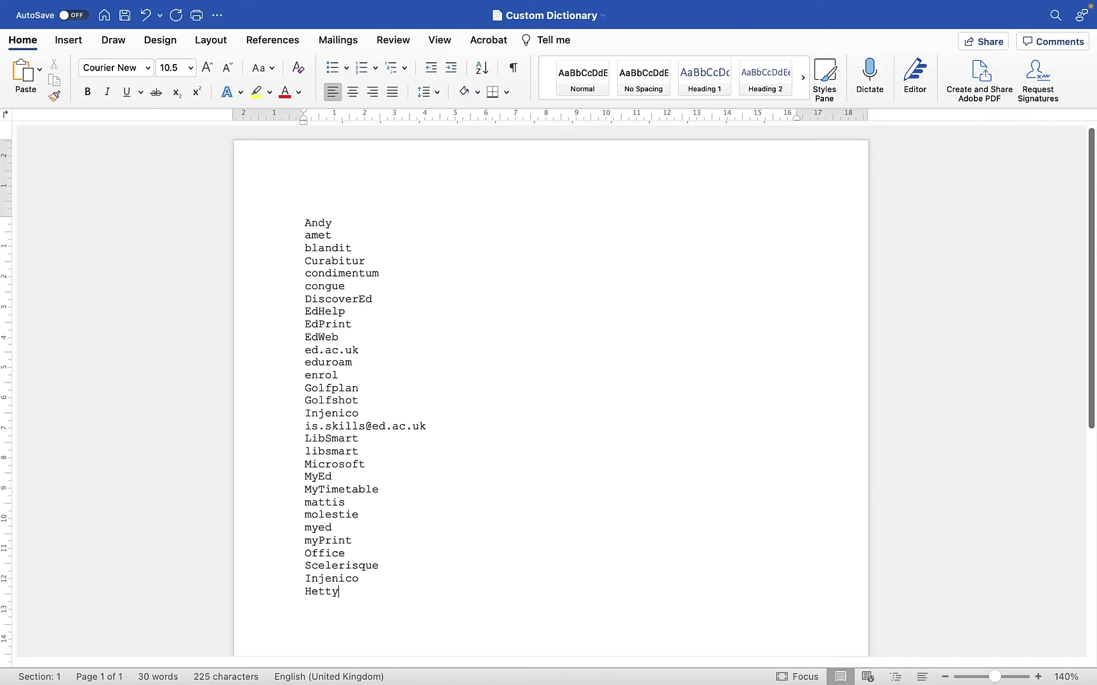
type("sync")
- Save the Custom Dictionary in Plain Text format and close its window
left_click_drag(384, 592, 293, 578)
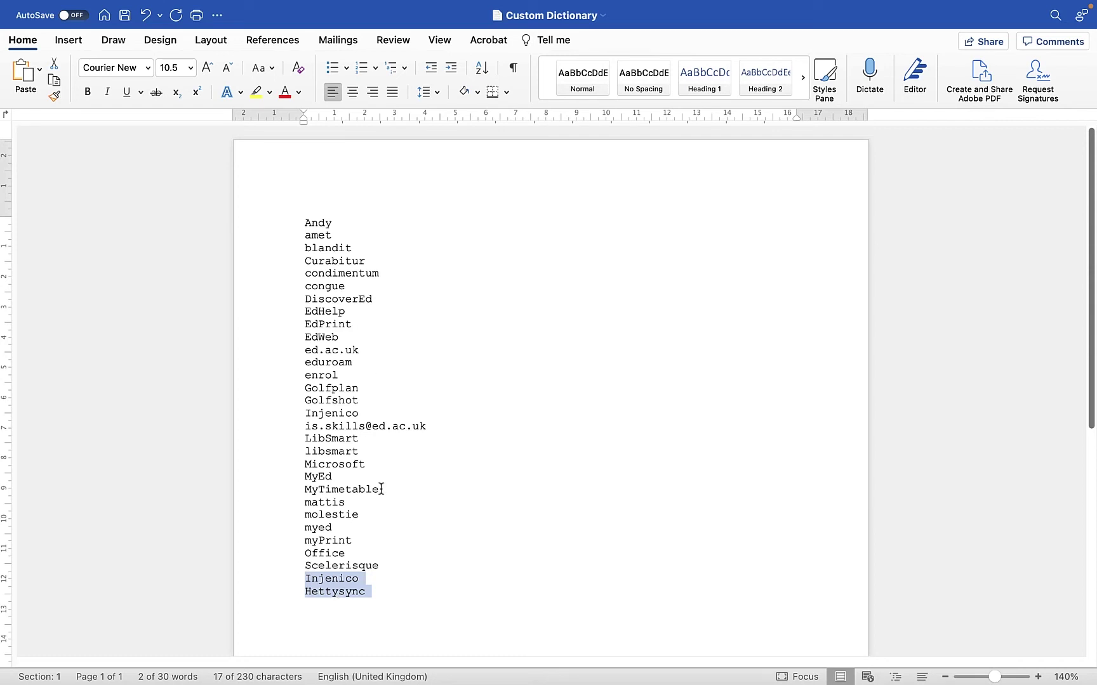
left_click(124, 15)
left_click(588, 338)
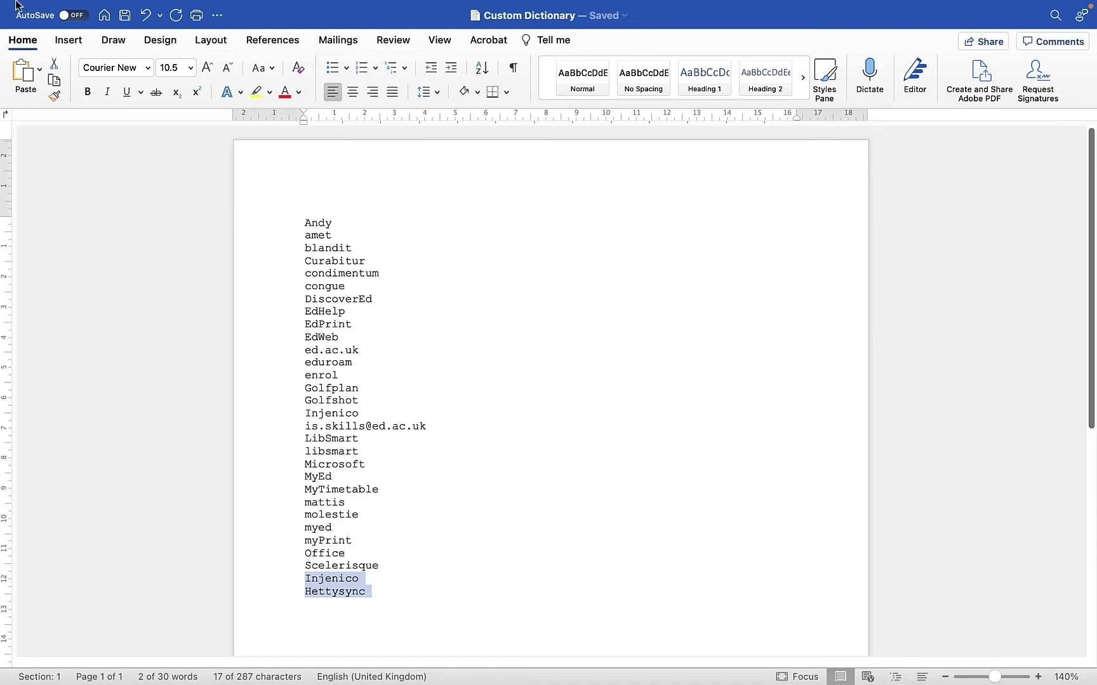
mouse_move(15, 5)
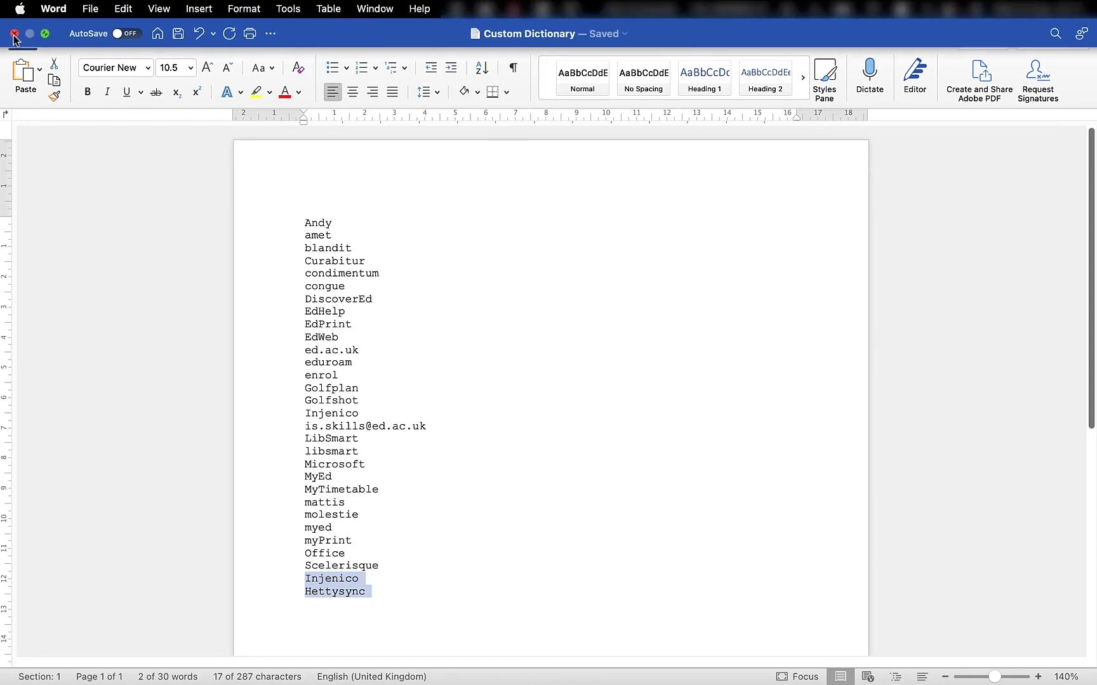
left_click(14, 35)
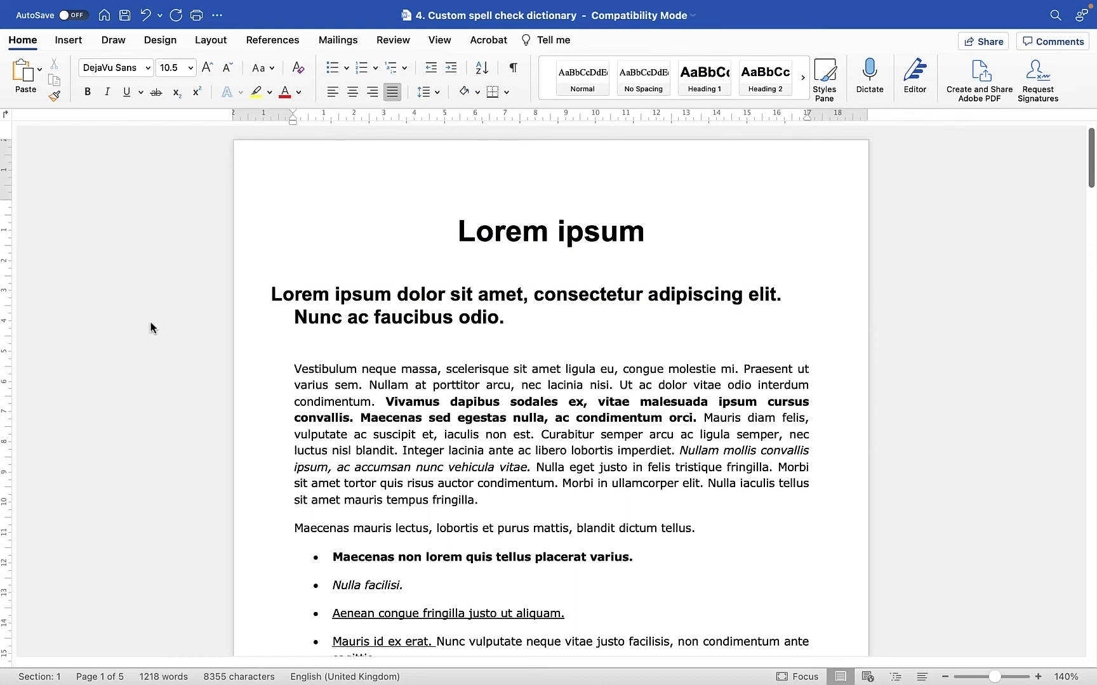
- Re-enable Check spelling as you type in Spelling & Grammar preferences and close Preferences
left_click(54, 8)
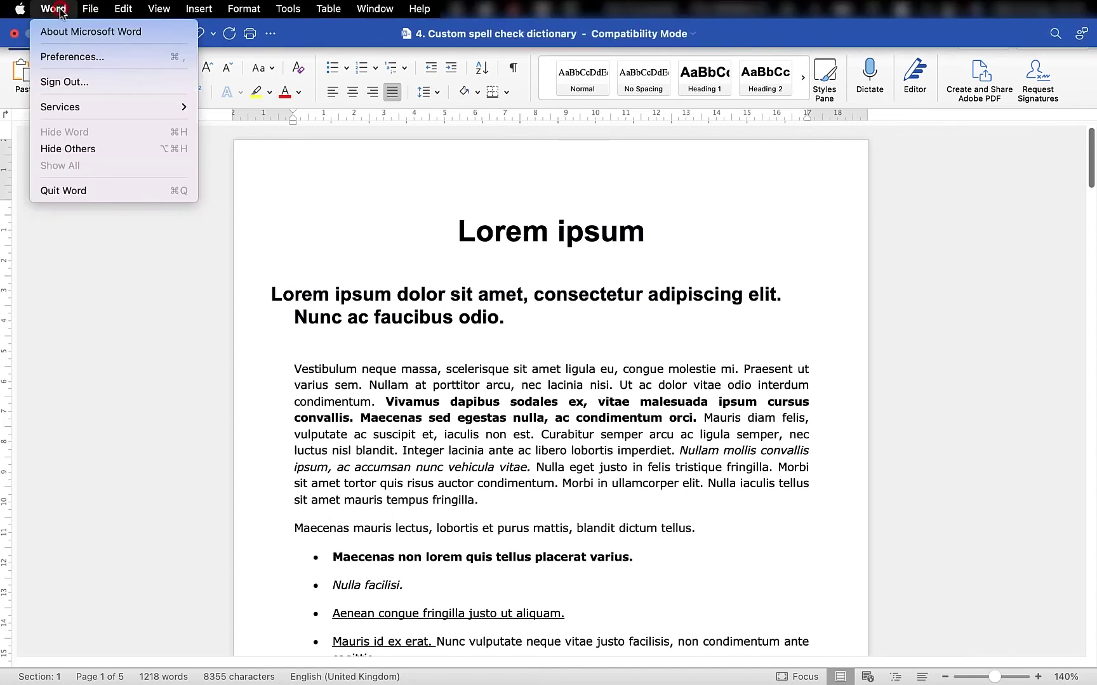
left_click(72, 58)
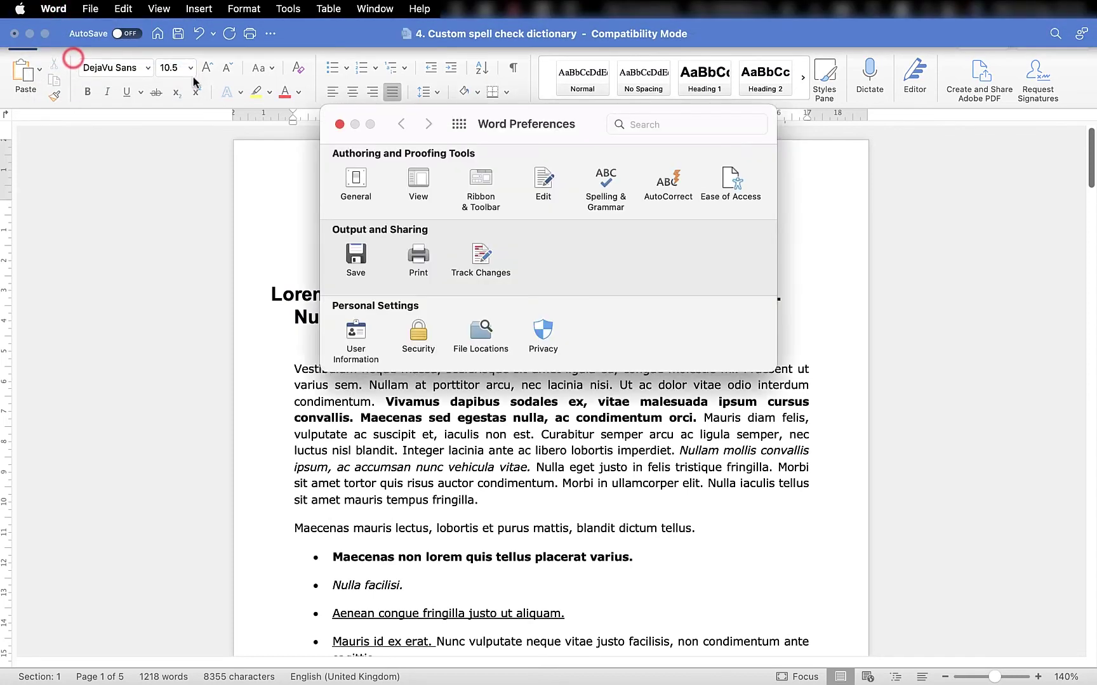
left_click(607, 185)
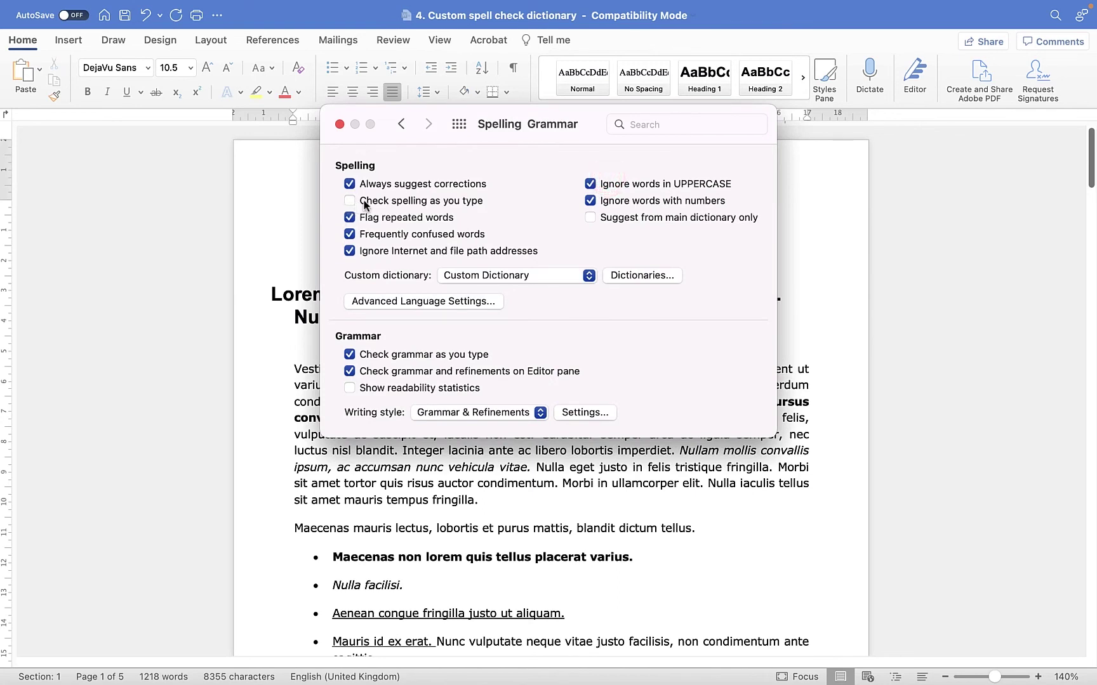
left_click(349, 202)
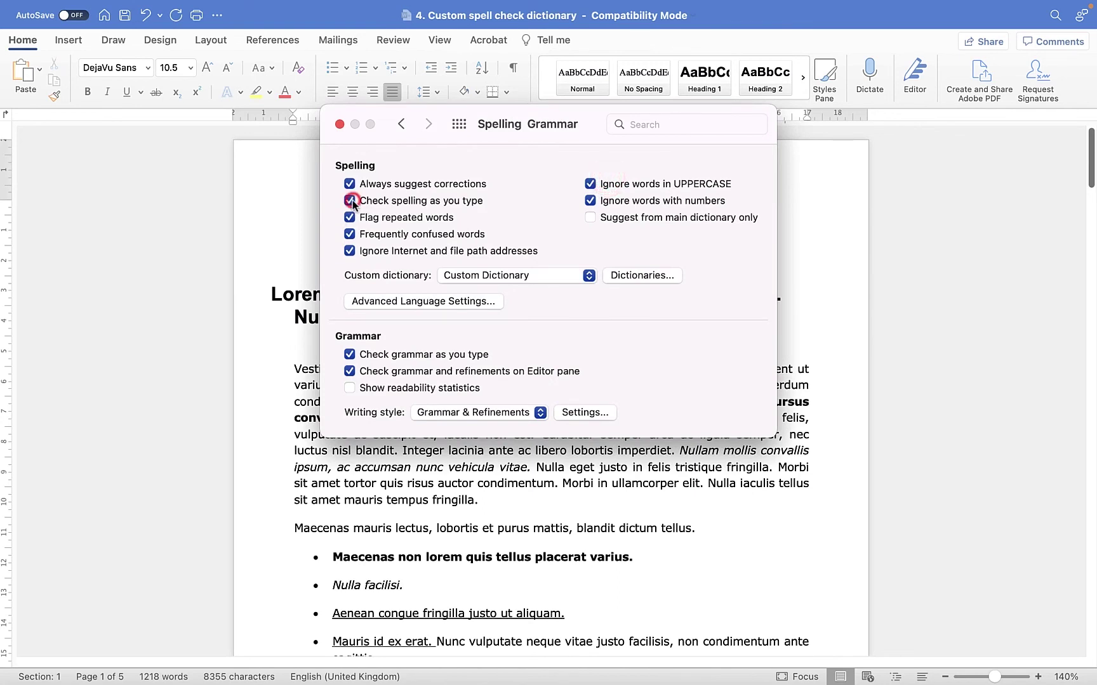
left_click(339, 125)
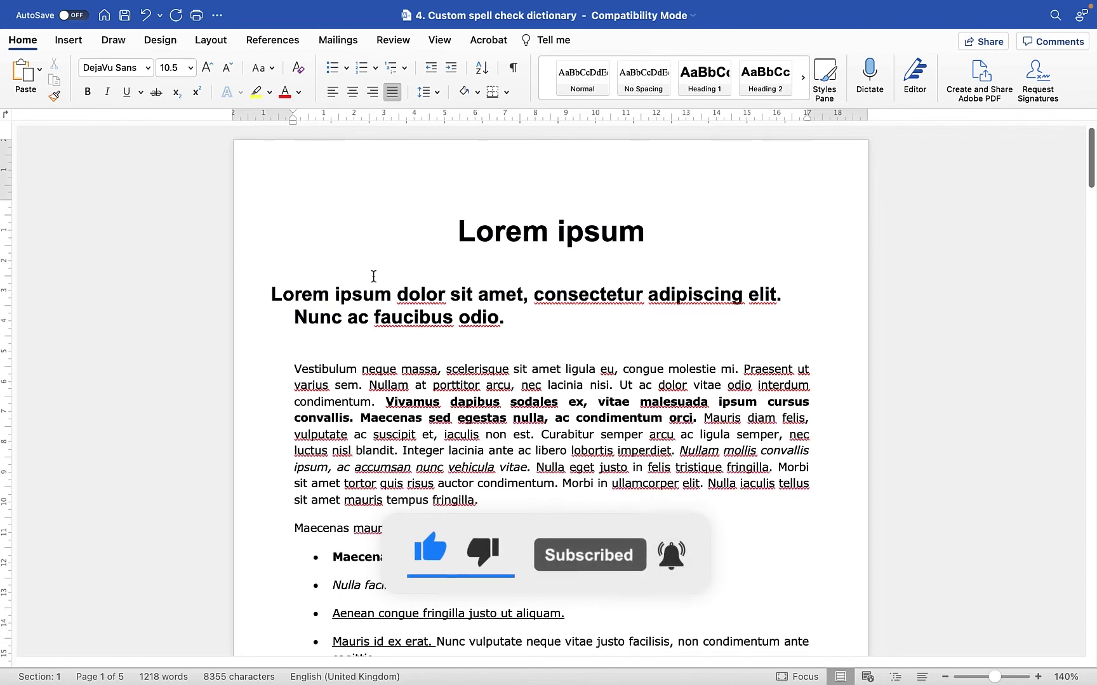
- Review the custom dictionaries list in Spelling & Grammar preferences and cancel without changes
left_click(53, 8)
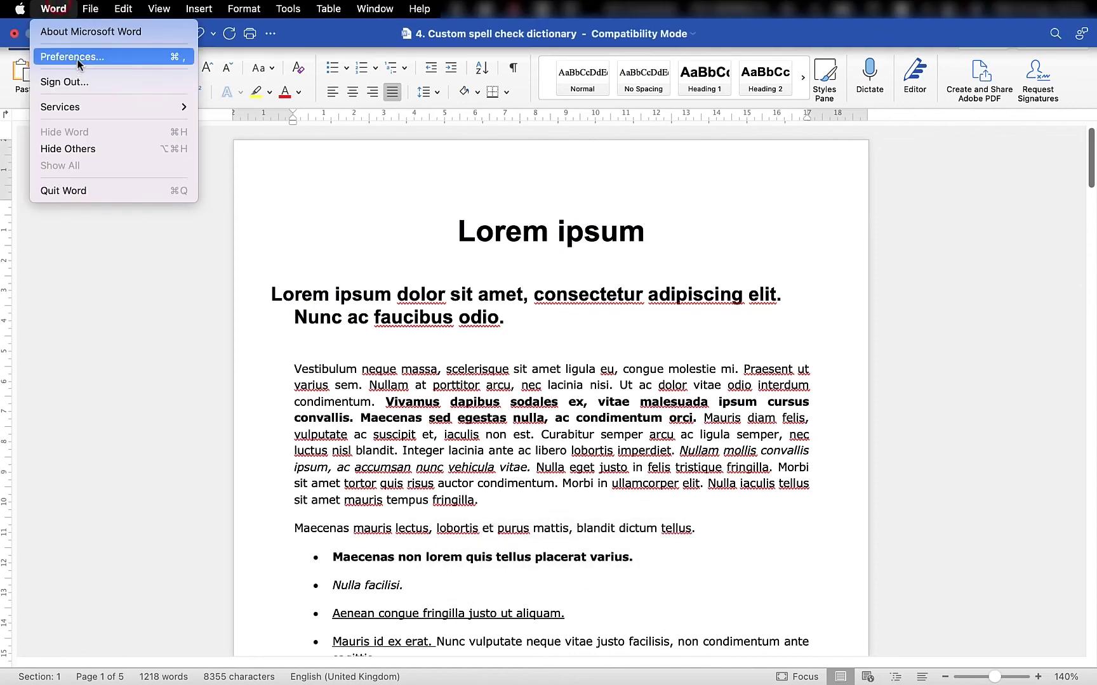
left_click(75, 56)
left_click(607, 182)
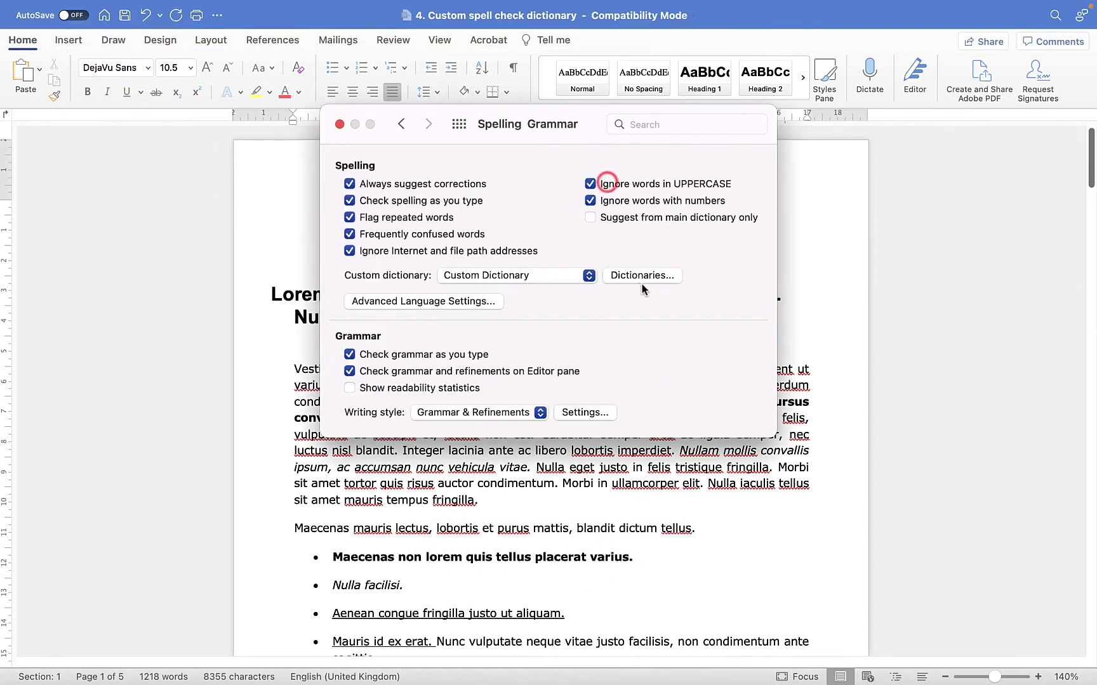
left_click(641, 275)
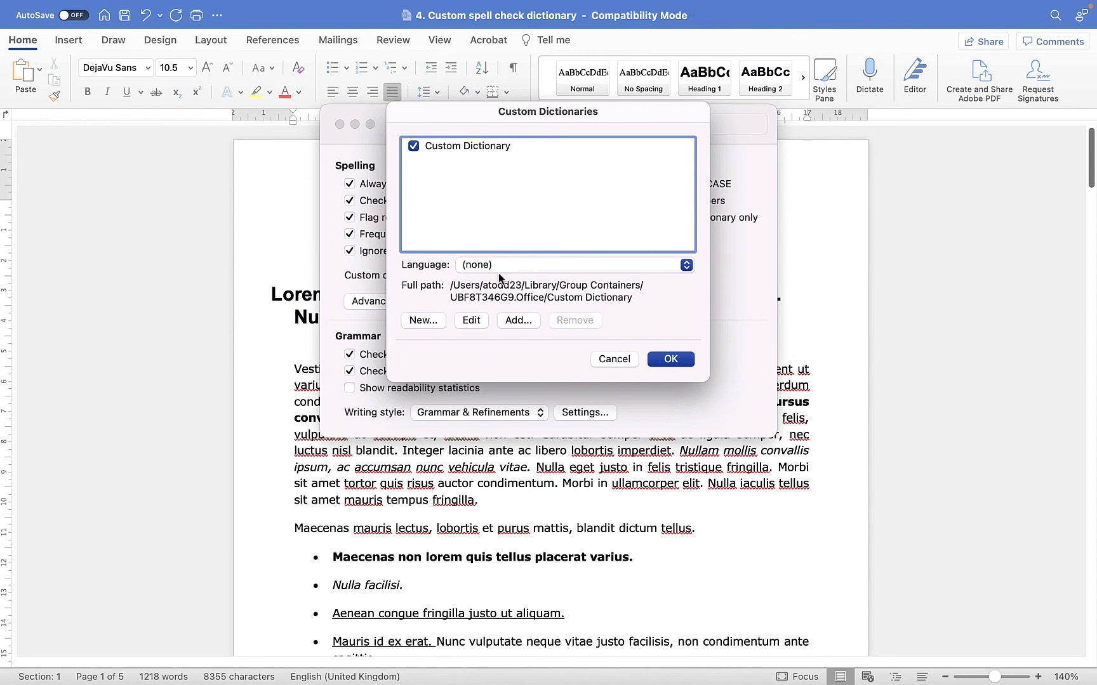
left_click(611, 358)
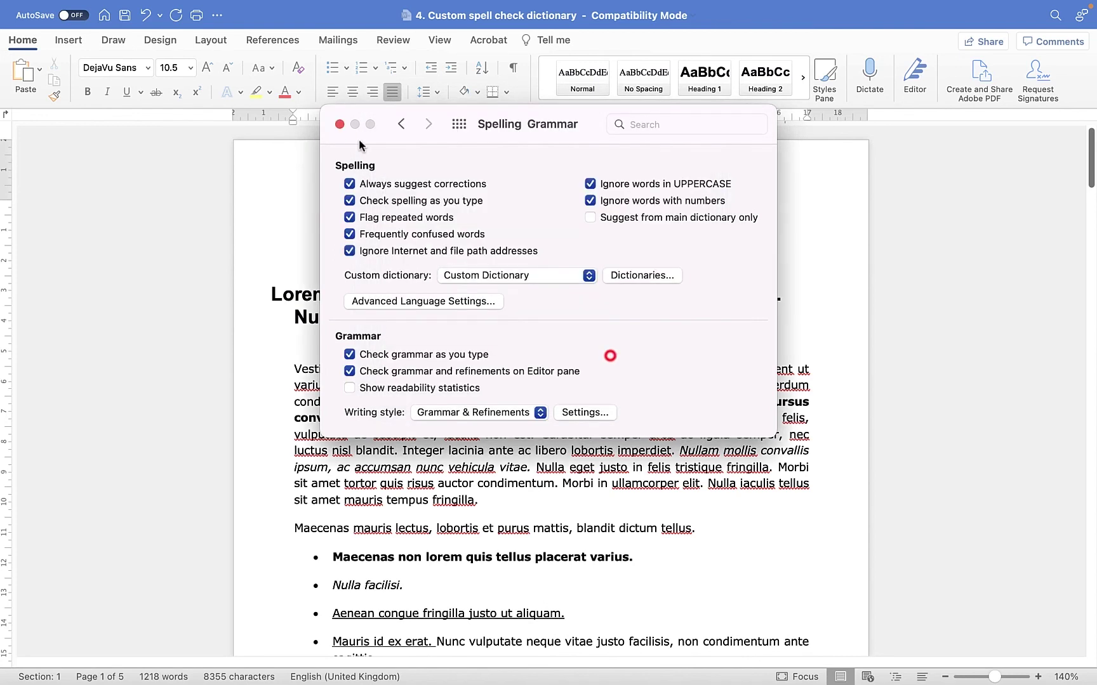